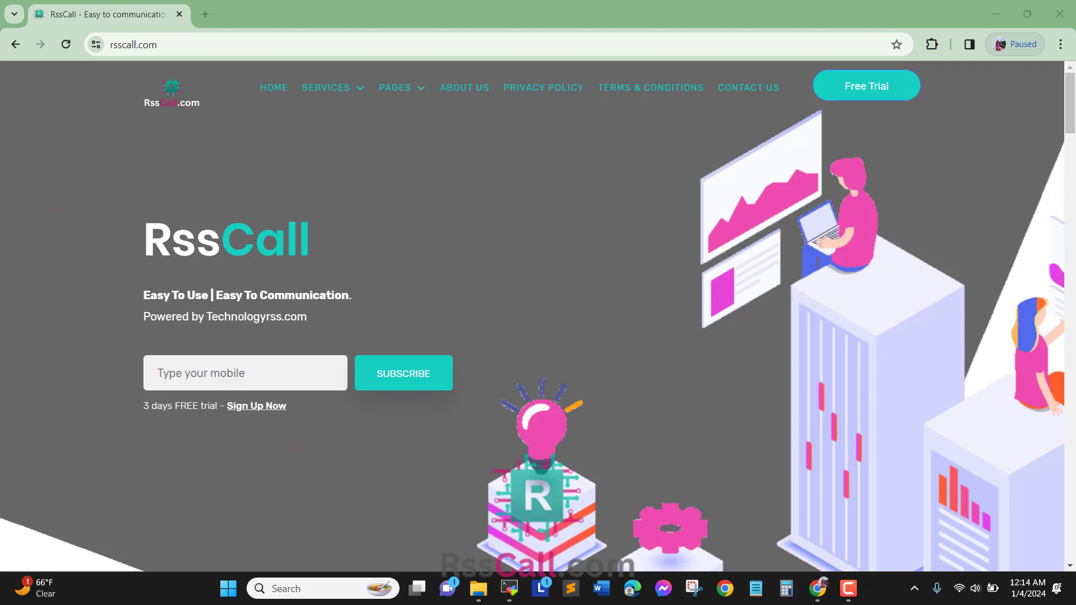
# - Bring up the RssCall Services menu with its setup guides and the MicroSIP download card
pyautogui.moveTo(333, 88)
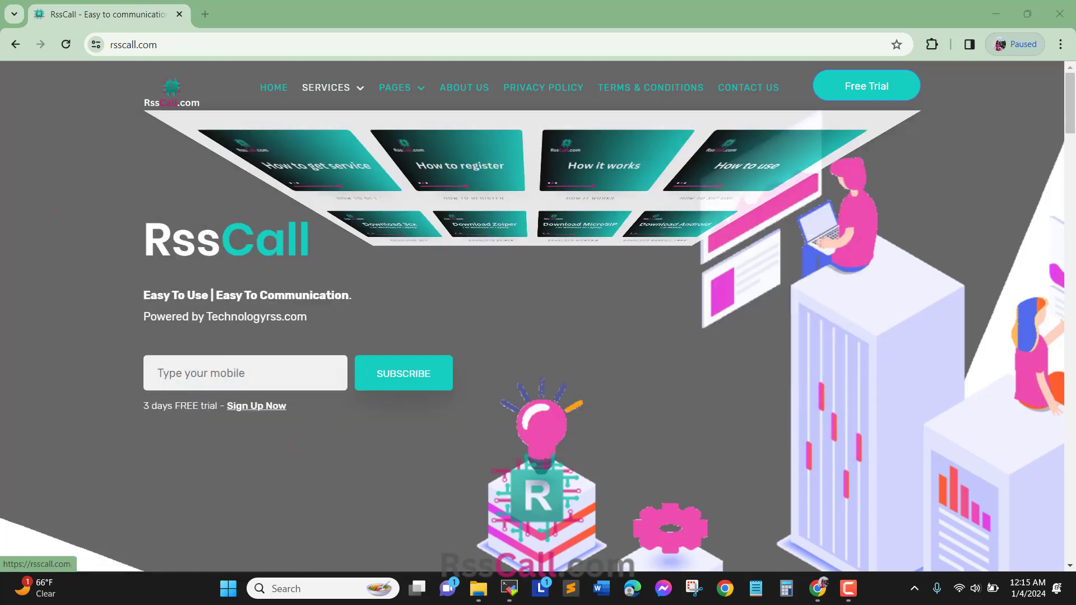
pyautogui.click(231, 44)
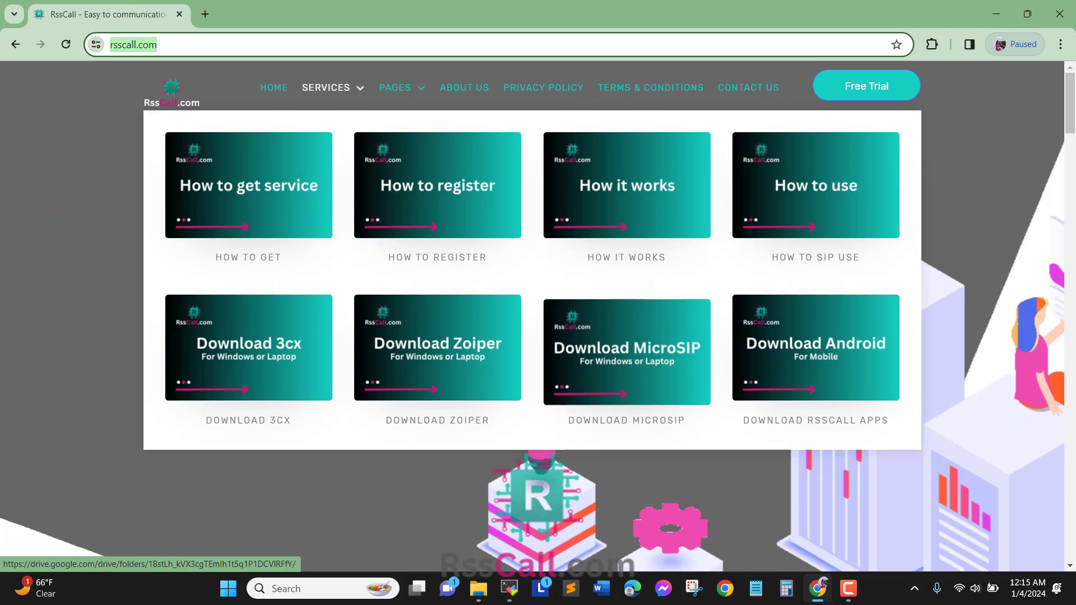
# - Download MicroSIP-3.19.31.zip from the shared MicroSIP_Soft_Phone Google Drive folder
pyautogui.click(626, 348)
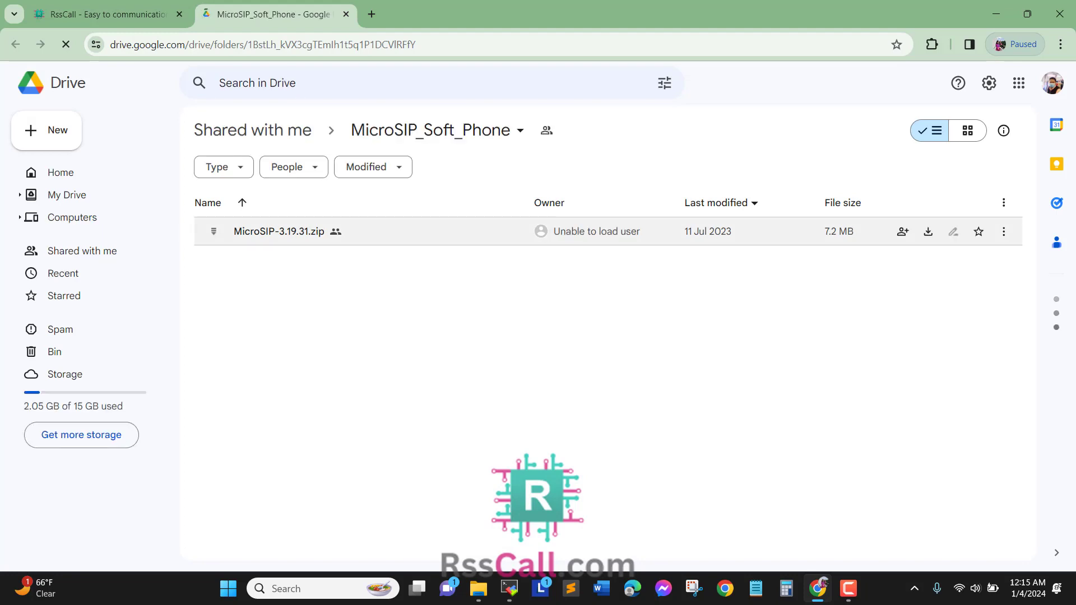
pyautogui.click(1004, 231)
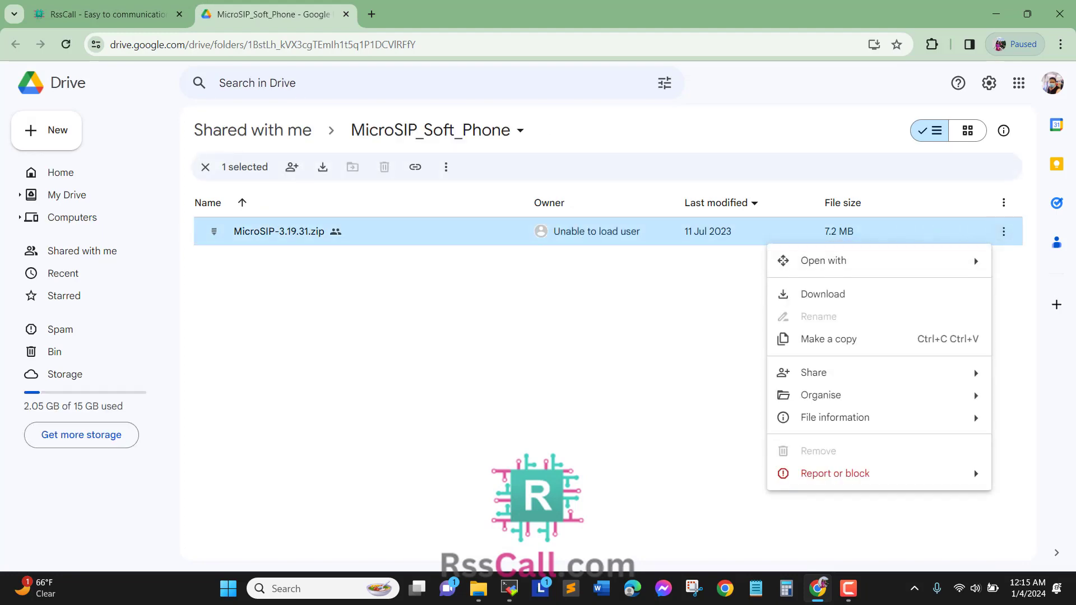
pyautogui.click(695, 314)
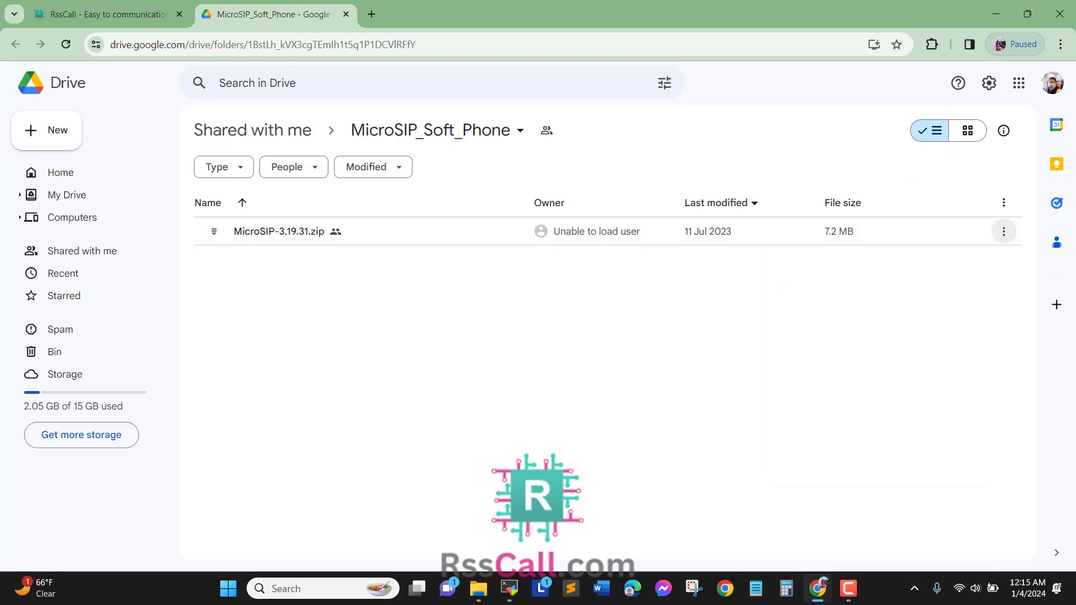
pyautogui.click(1003, 231)
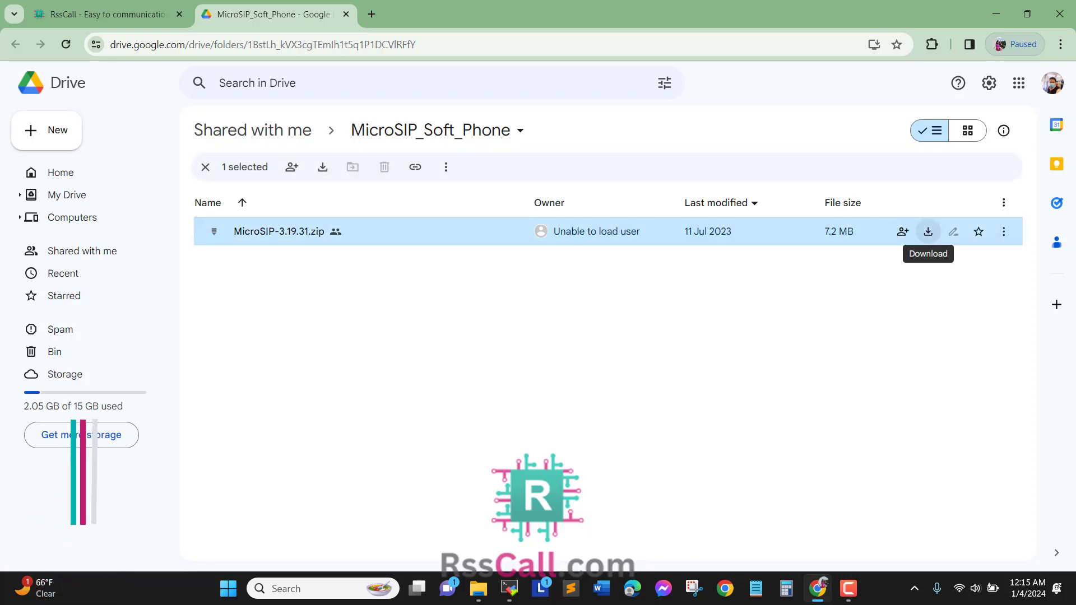
pyautogui.click(928, 232)
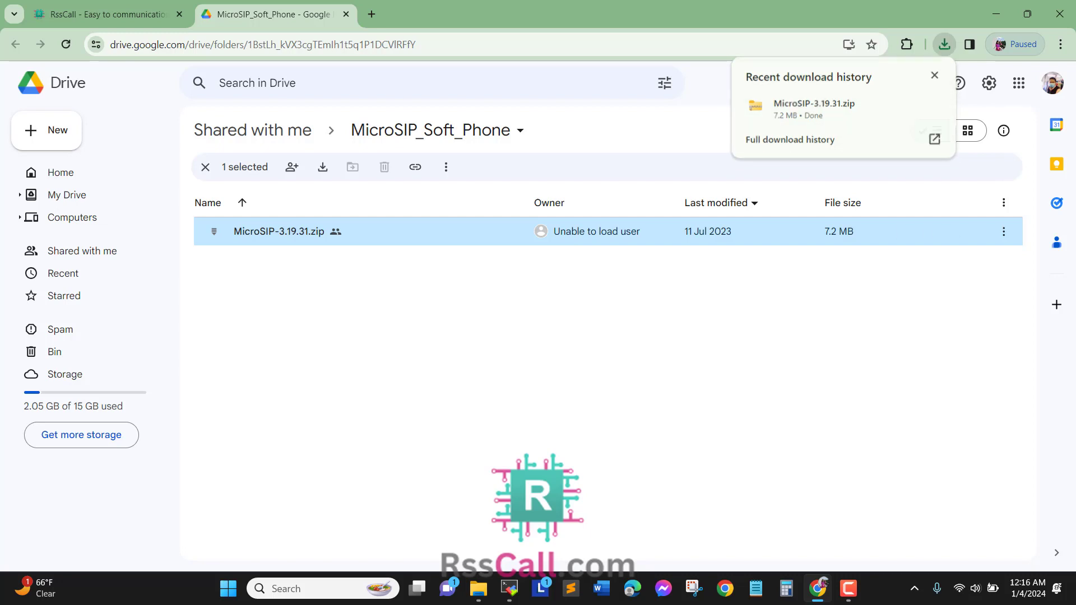
# - Show the downloaded MicroSIP zip in its Downloads folder
pyautogui.click(779, 313)
pyautogui.click(944, 44)
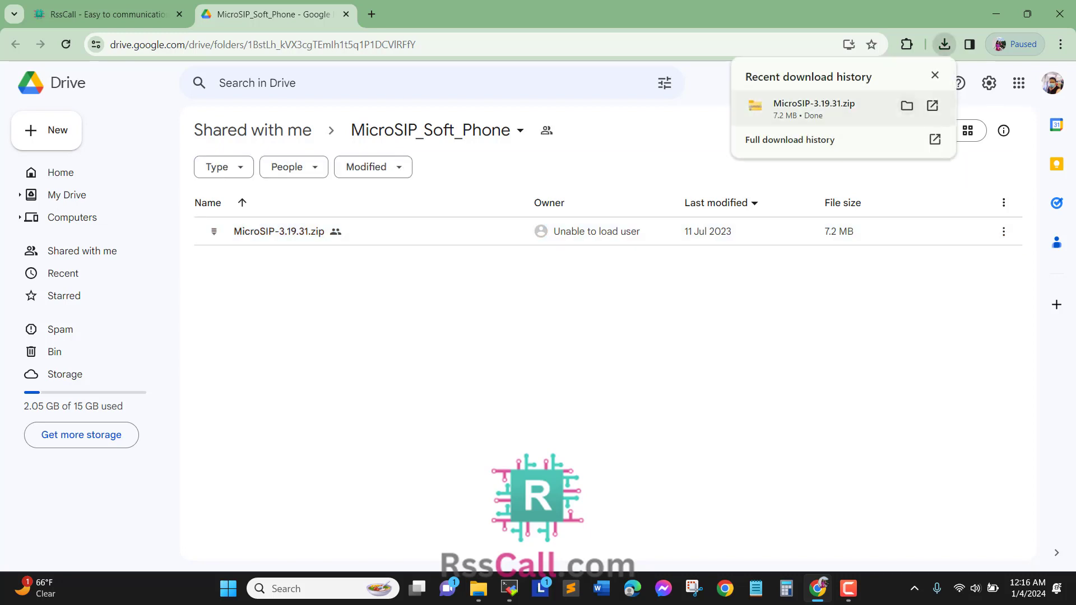
pyautogui.click(906, 106)
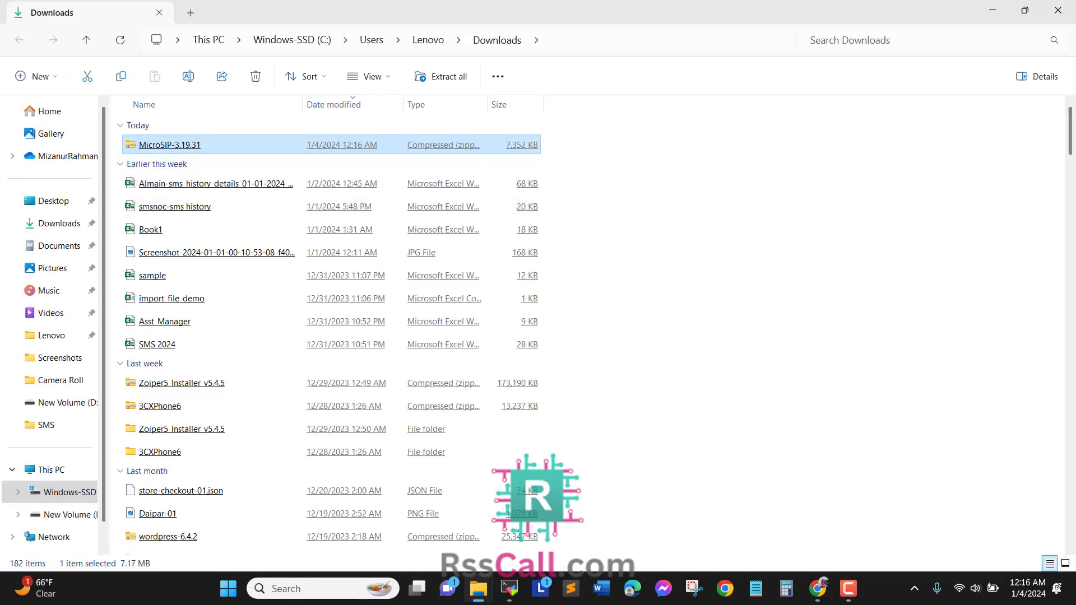
# - Extract the zip with 7-Zip into a MicroSIP-3.19.31 folder and open that folder
pyautogui.rightClick(192, 145)
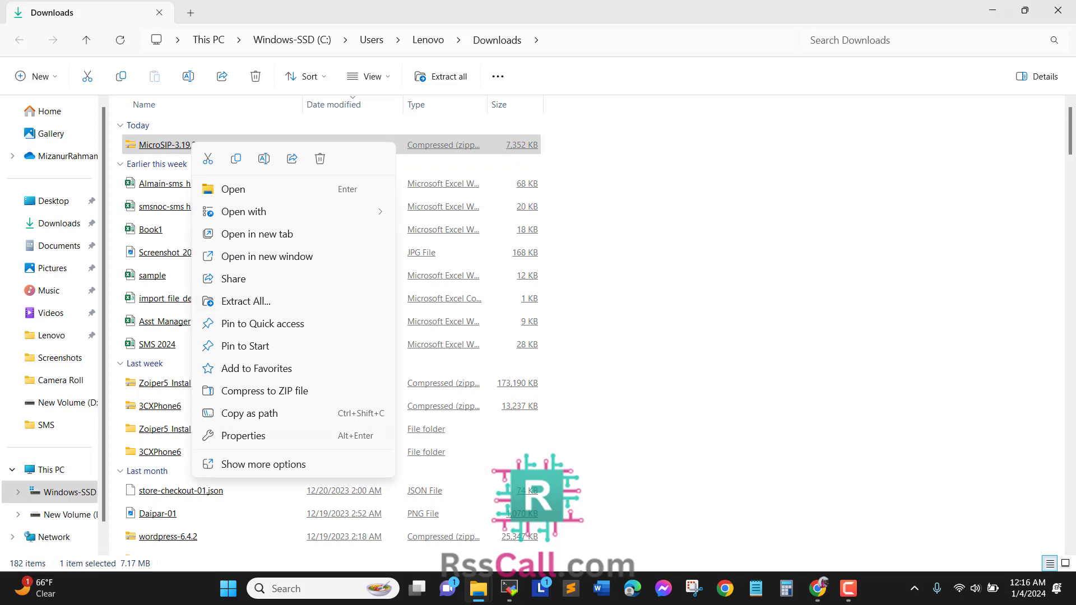
pyautogui.click(263, 463)
pyautogui.moveTo(235, 252)
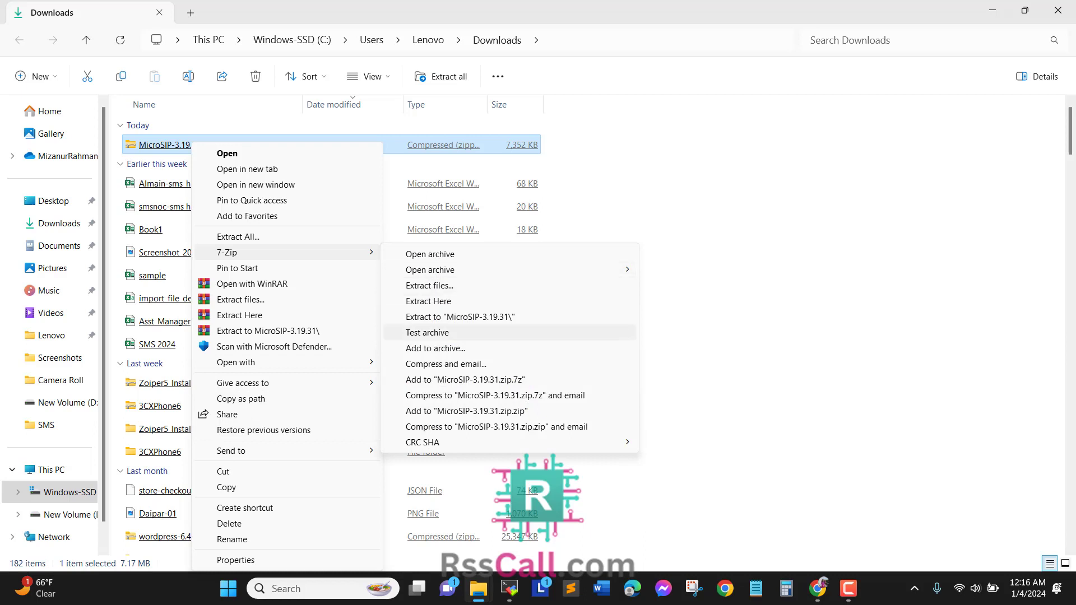
pyautogui.click(459, 316)
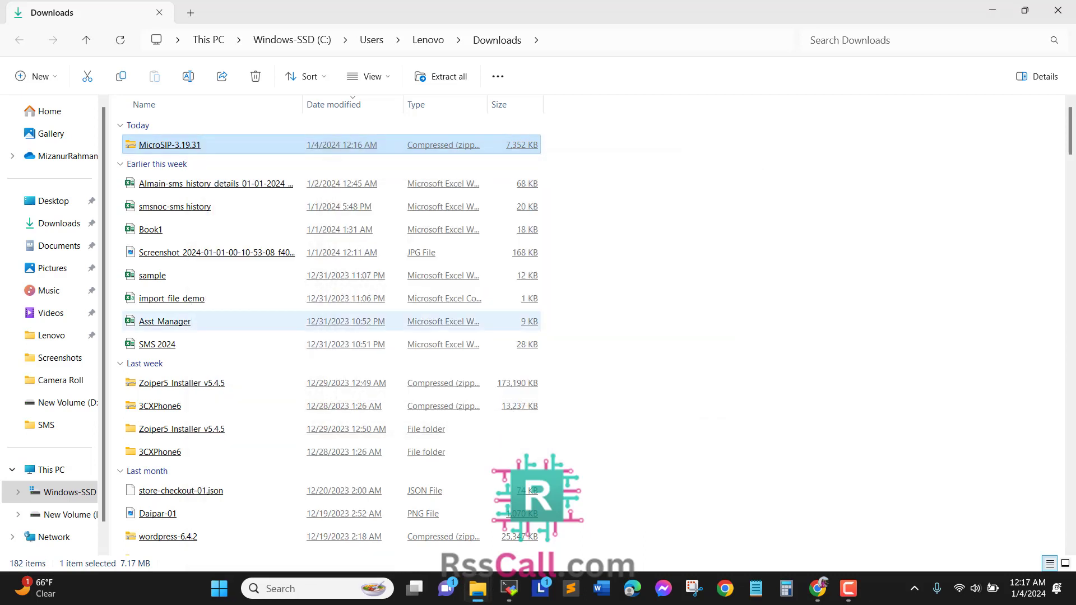
pyautogui.click(460, 321)
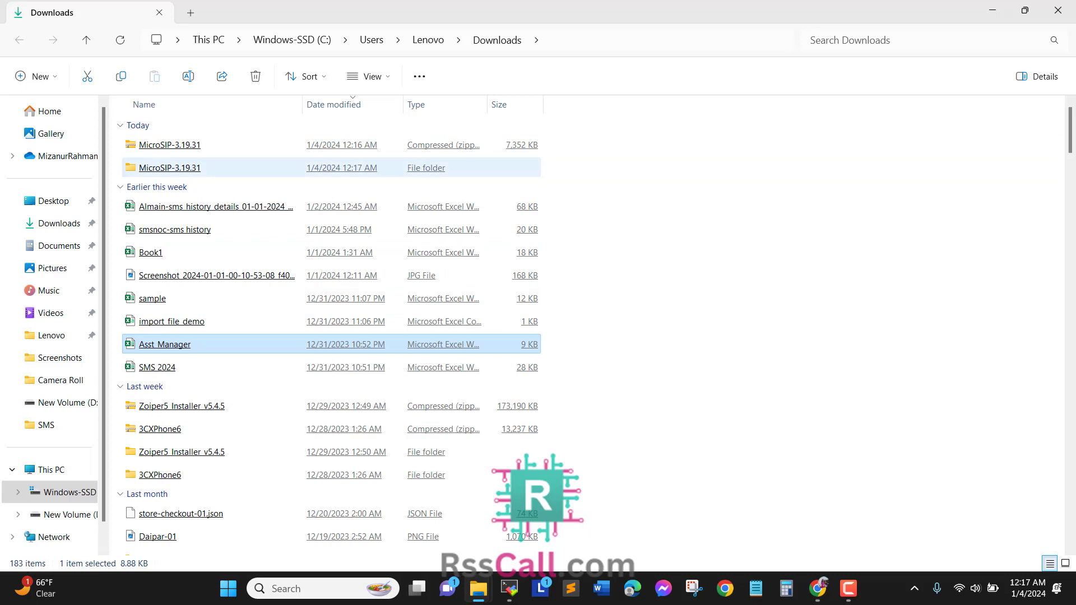
pyautogui.doubleClick(169, 167)
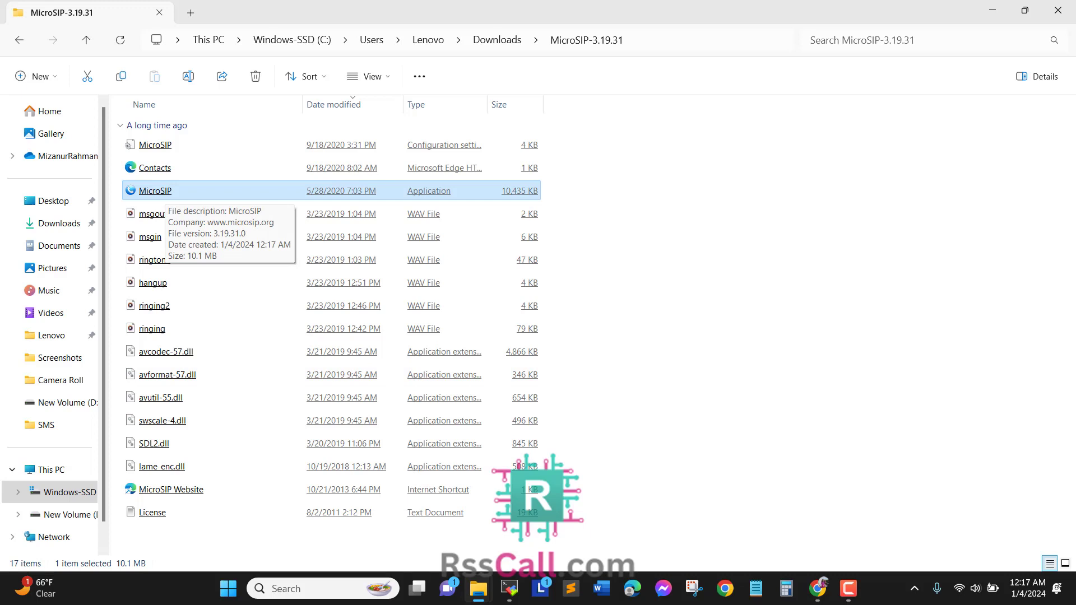
# - Run MicroSIP.exe as administrator, allow its network access, and decline the update
pyautogui.rightClick(158, 192)
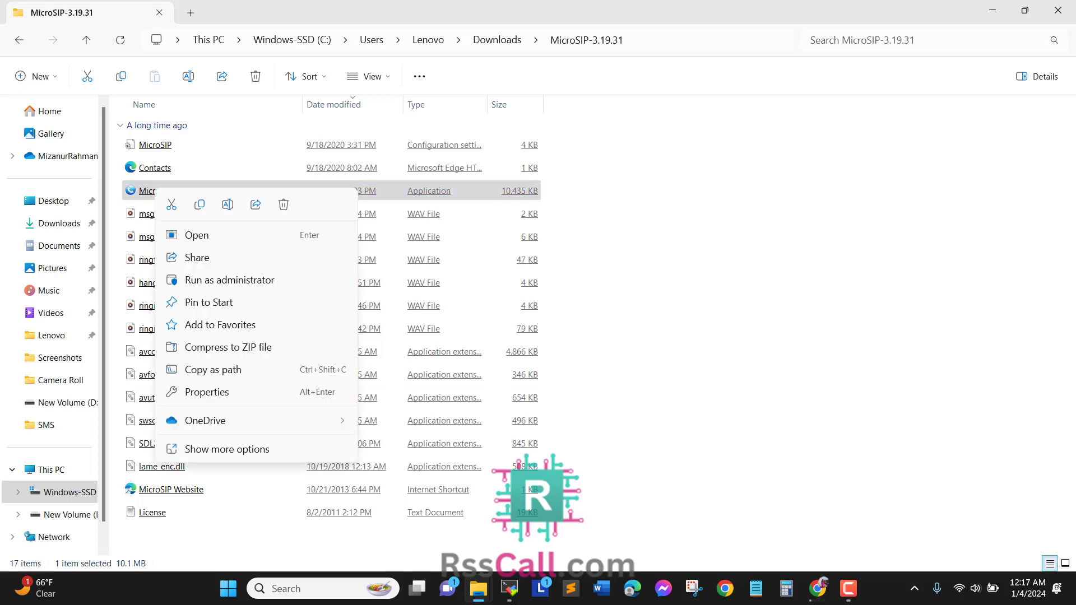
pyautogui.click(230, 280)
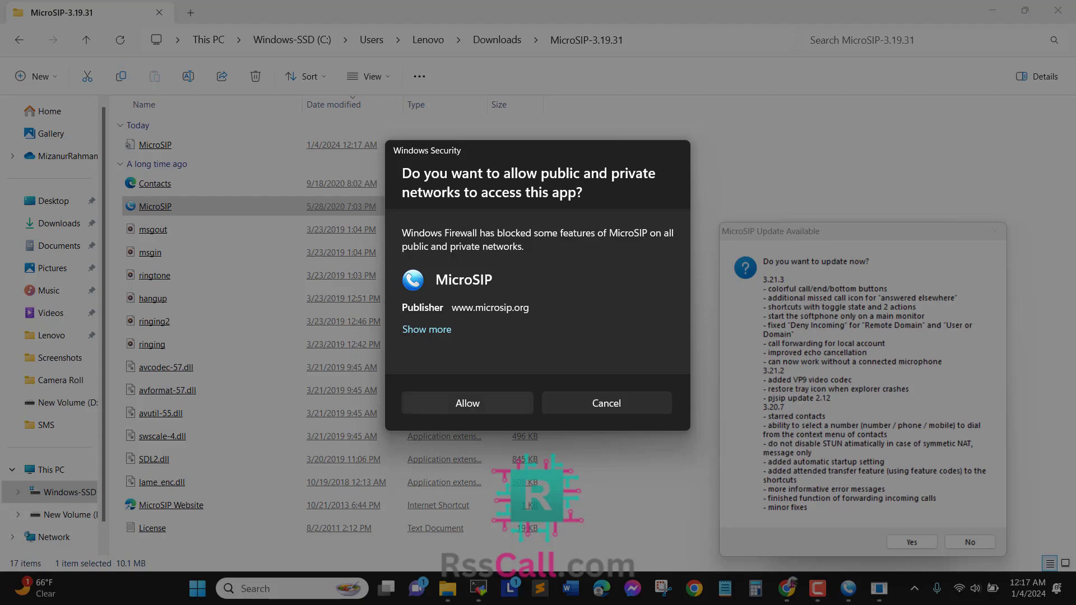
pyautogui.click(467, 403)
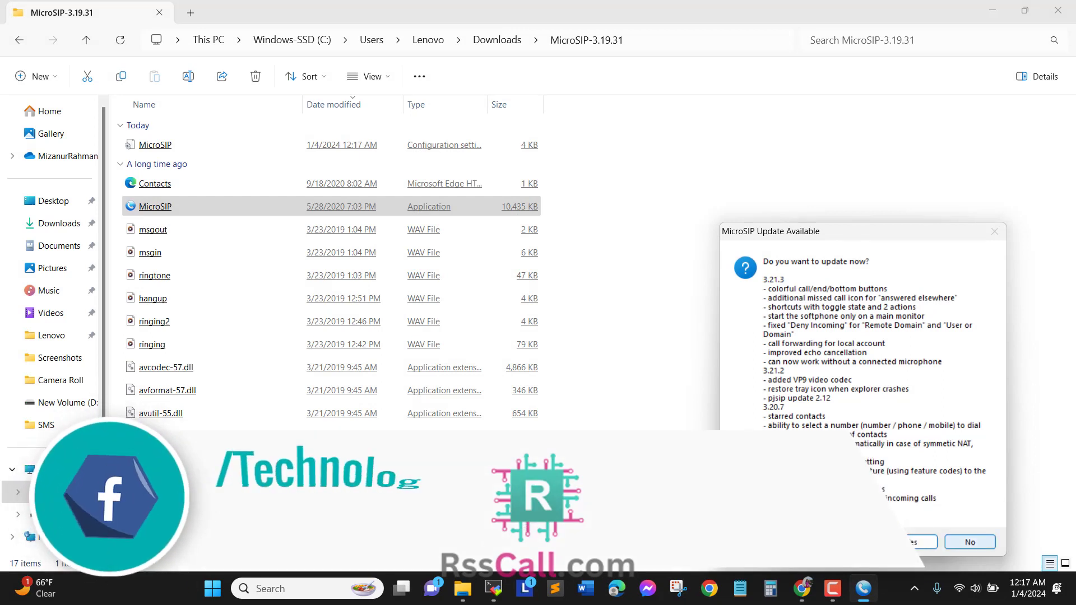
pyautogui.click(969, 541)
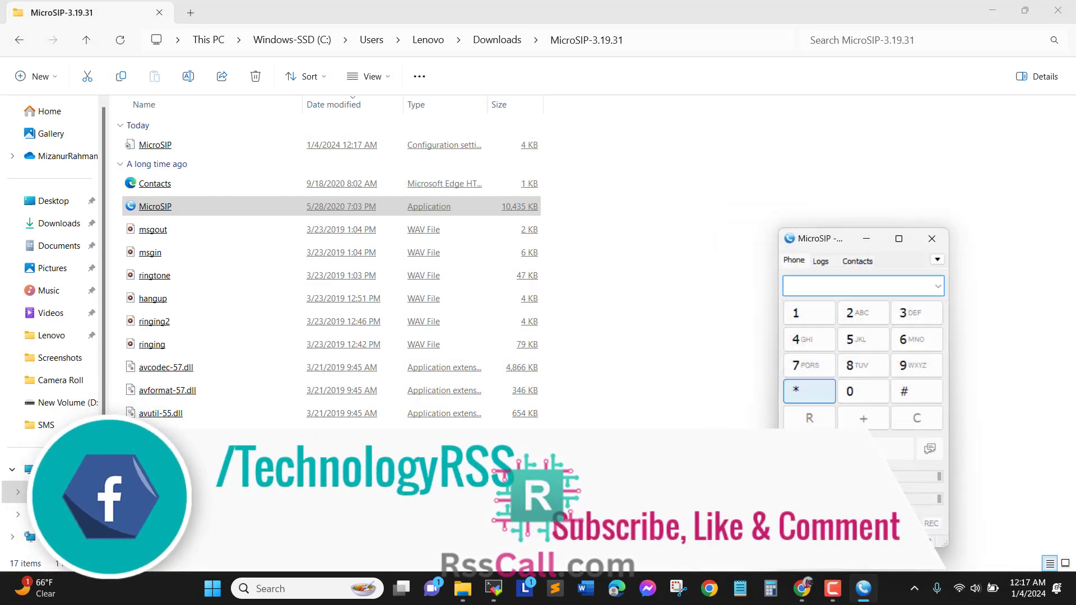
# - Move the dialer aside and open a blank Add Account form from the account menu
pyautogui.moveTo(820, 239); pyautogui.dragTo(703, 176)
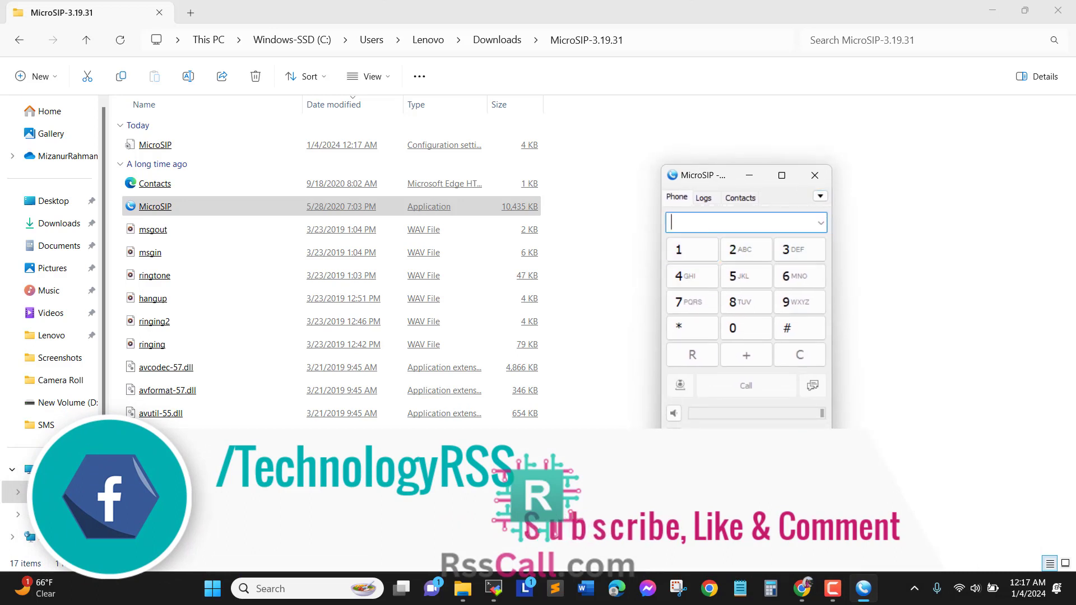
pyautogui.rightClick(684, 299)
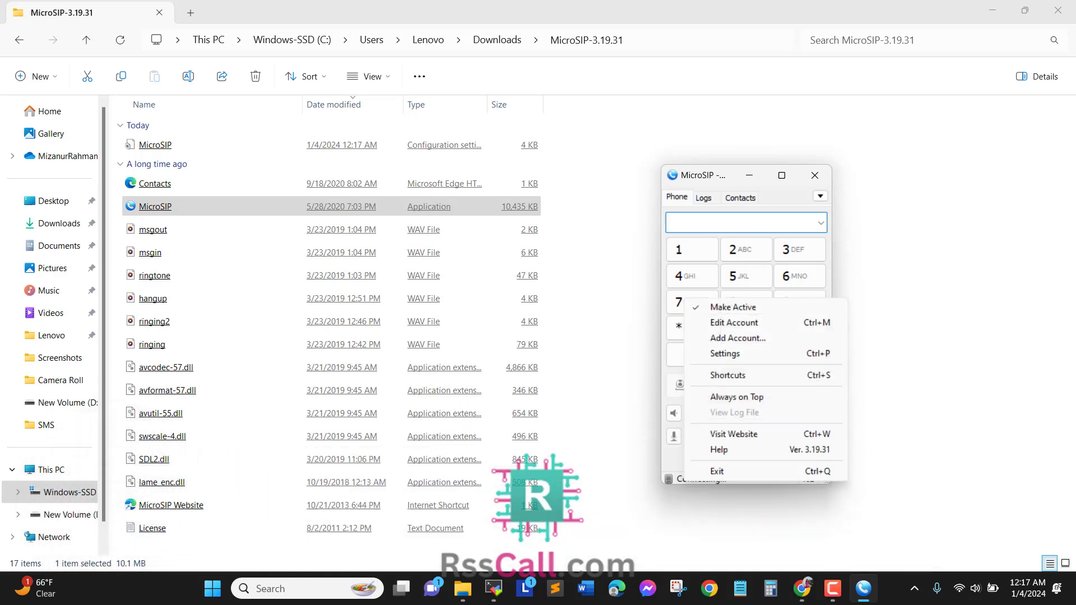
pyautogui.rightClick(665, 475)
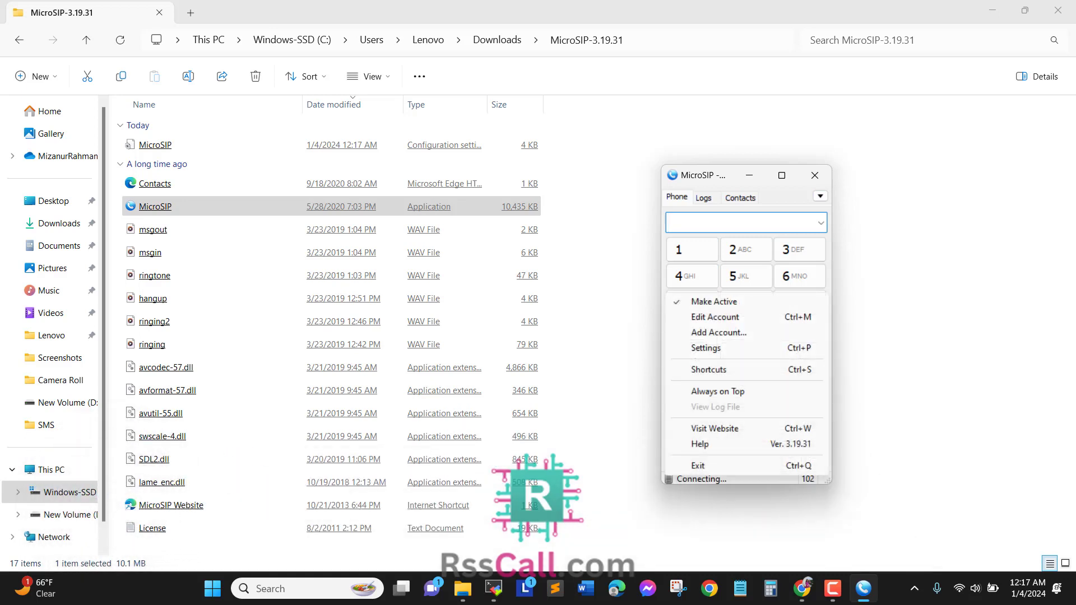
pyautogui.rightClick(684, 479)
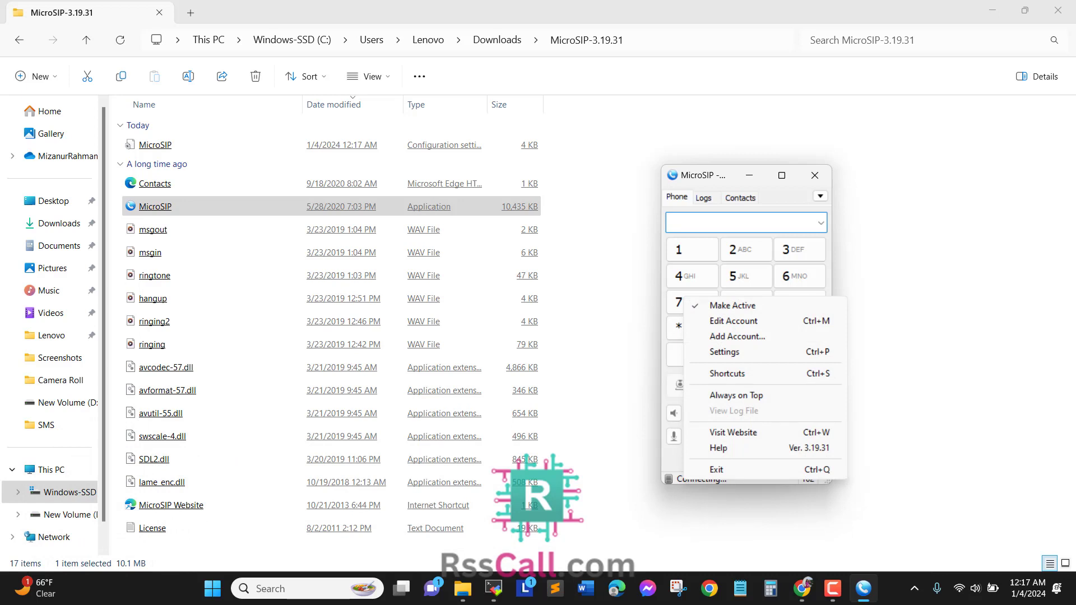
pyautogui.click(820, 196)
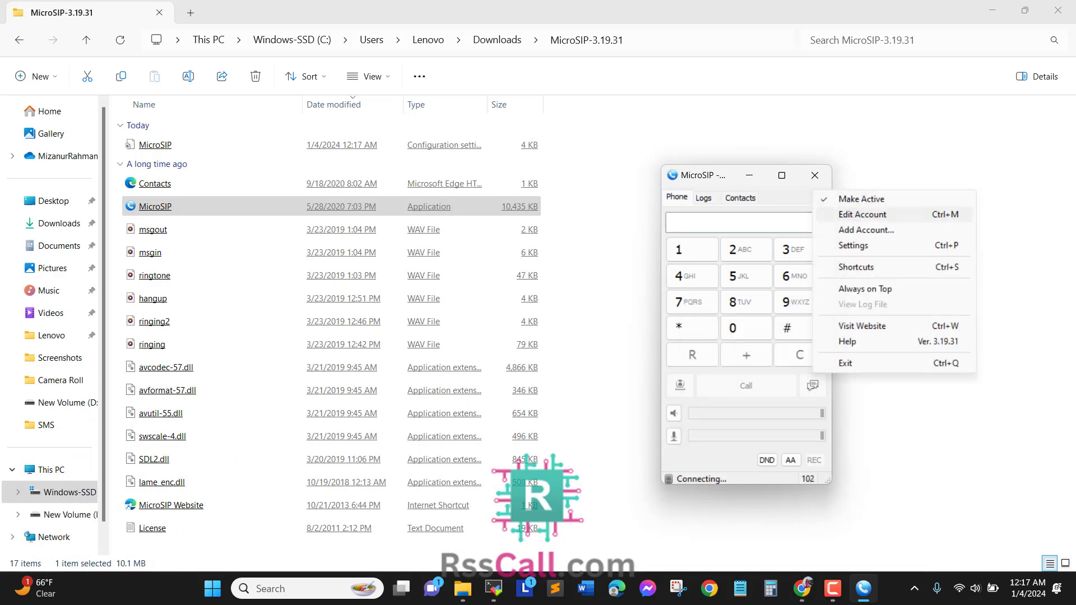
pyautogui.click(796, 197)
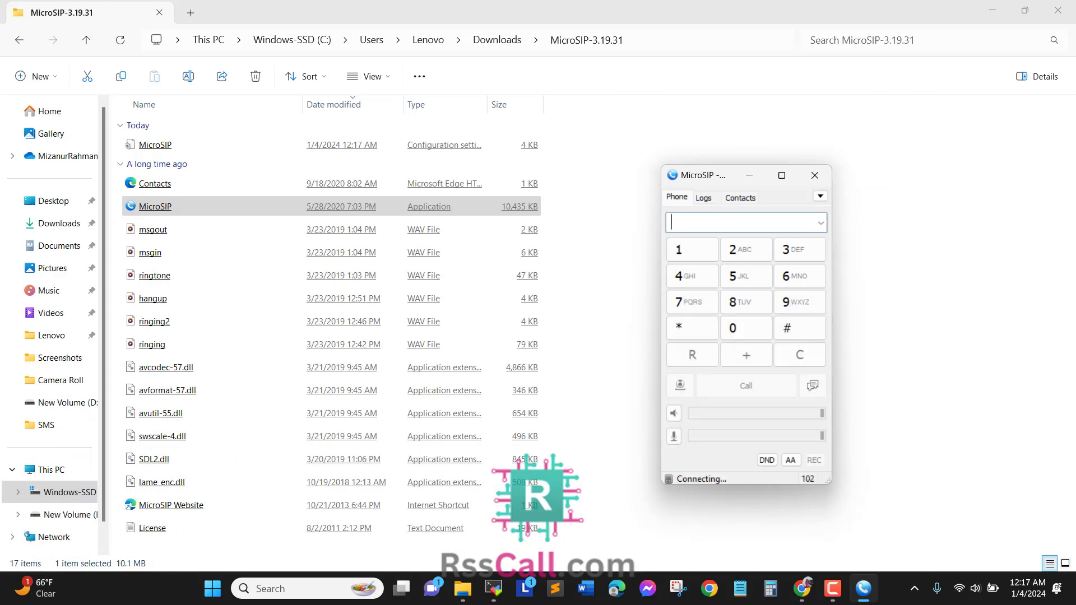
pyautogui.click(820, 196)
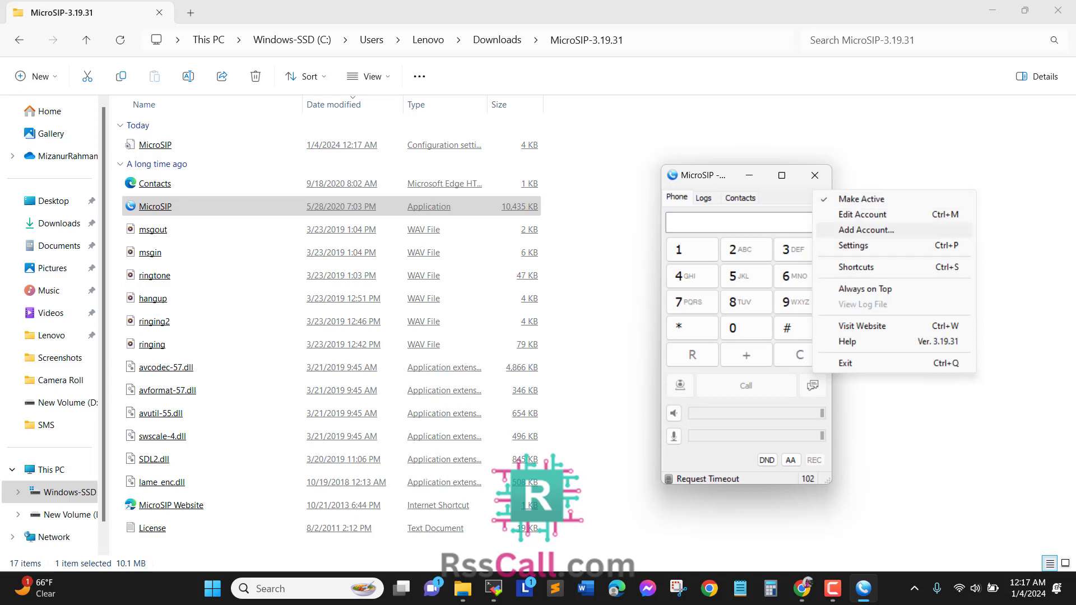
pyautogui.click(866, 230)
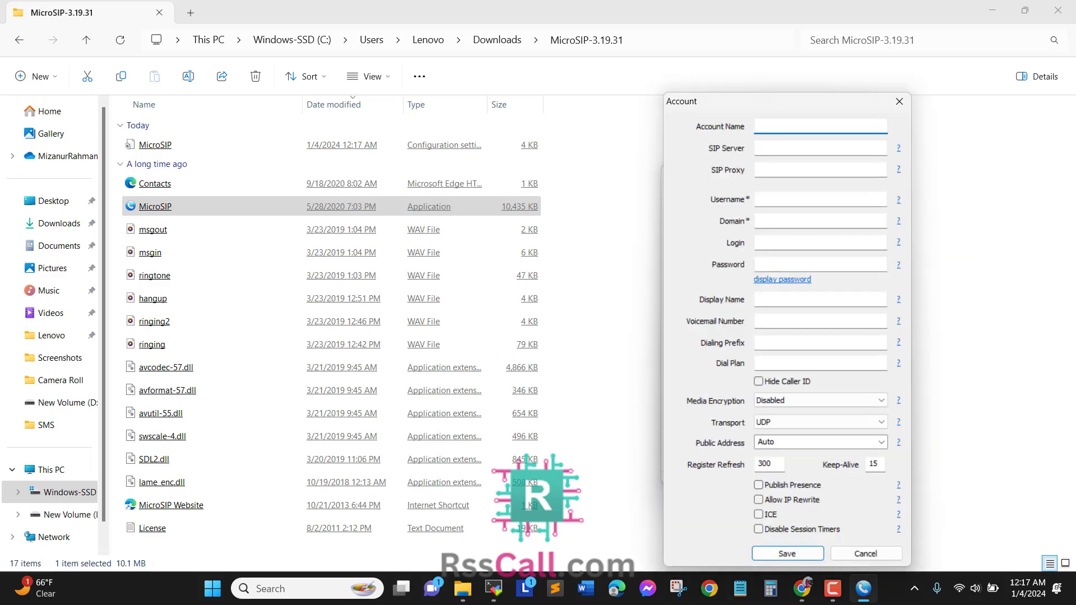
pyautogui.click(899, 101)
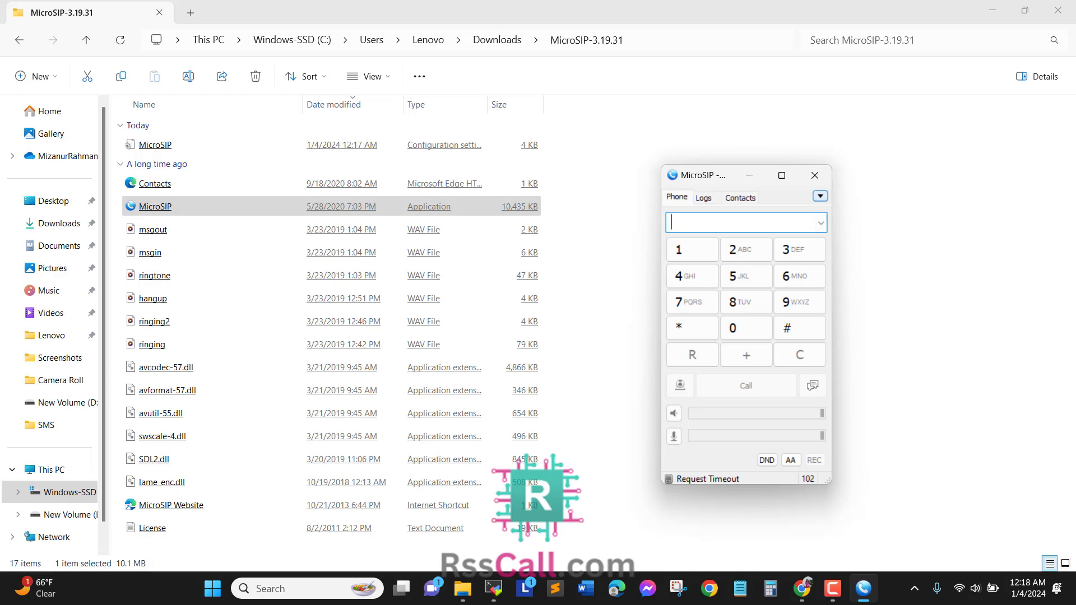
pyautogui.rightClick(693, 480)
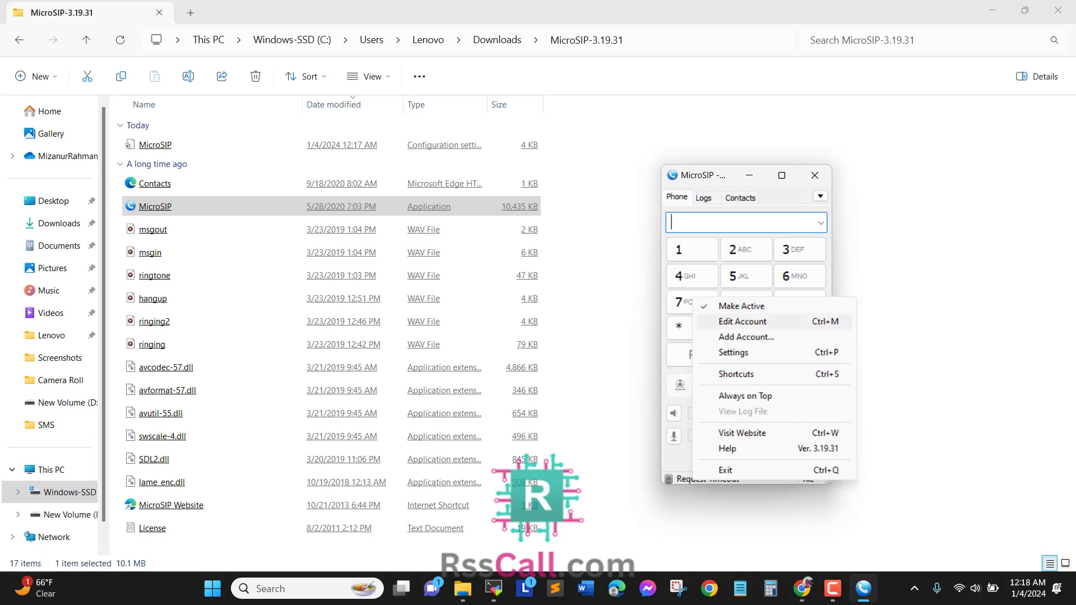
pyautogui.click(746, 336)
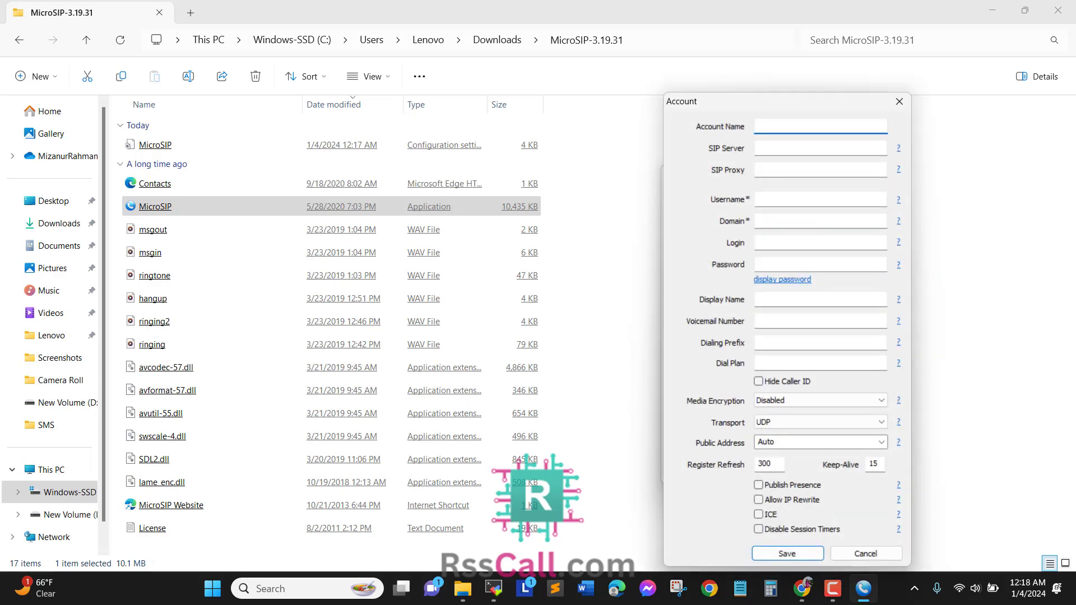
# - Enter account name 101 and SIP server pbx.rsscall.com
pyautogui.write('101')
pyautogui.press('Tab')
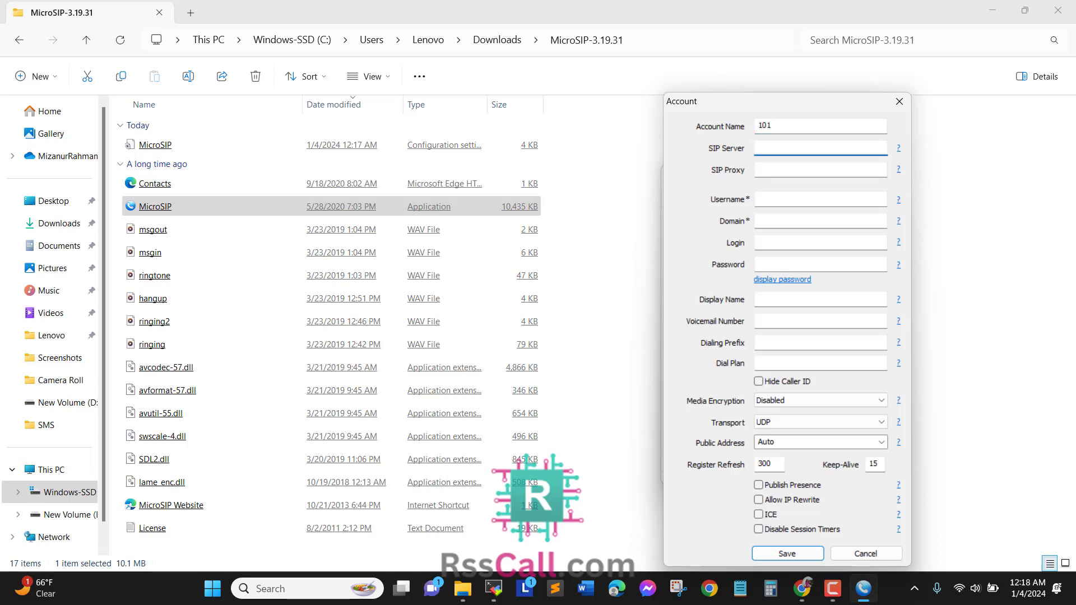
pyautogui.write('pbx.rs')
pyautogui.press('BackSpace')
pyautogui.press('BackSpace')
pyautogui.write('rsscall.com')
pyautogui.moveTo(771, 147); pyautogui.dragTo(757, 147)
pyautogui.click(812, 147)
pyautogui.moveTo(773, 146); pyautogui.dragTo(812, 147)
pyautogui.moveTo(774, 146); pyautogui.dragTo(757, 147)
pyautogui.press('Tab')
pyautogui.click(811, 147)
# - Fill in username 101, domain pbx.rsscall.com, login 101 and the account password
pyautogui.click(796, 199)
pyautogui.write('101')
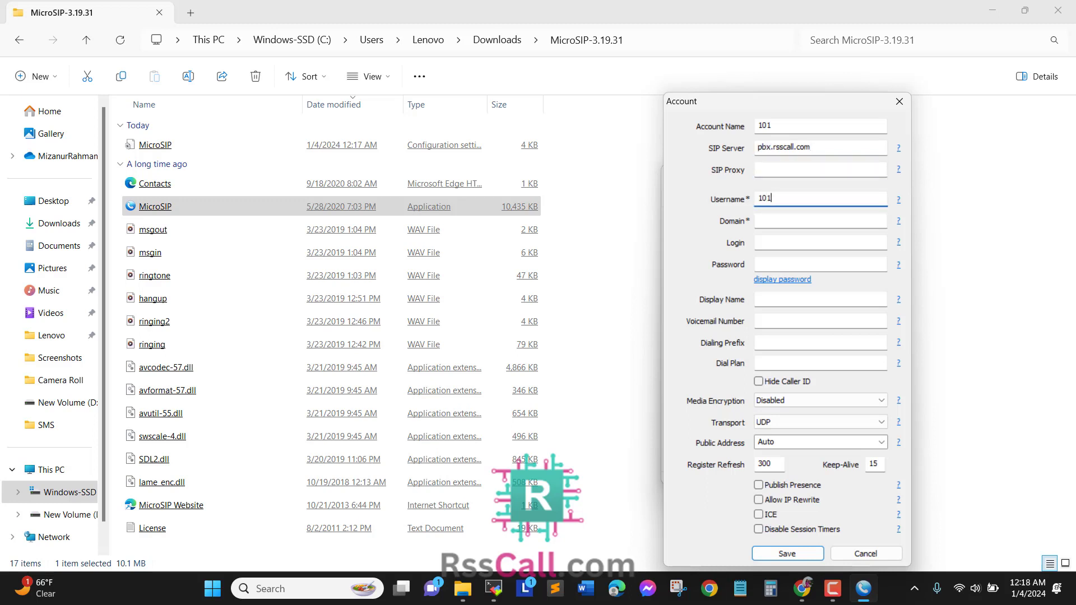
pyautogui.hotkey('shift', 'Tab')
pyautogui.hotkey('shift', 'Tab')
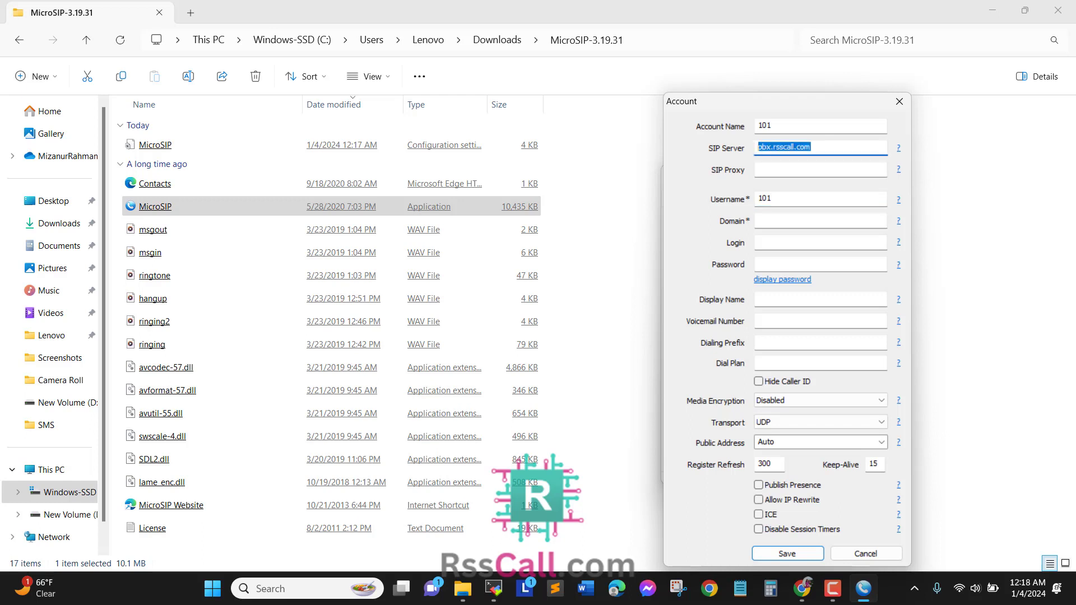
pyautogui.rightClick(780, 147)
pyautogui.click(728, 192)
pyautogui.click(780, 221)
pyautogui.hotkey('ctrl', 'v')
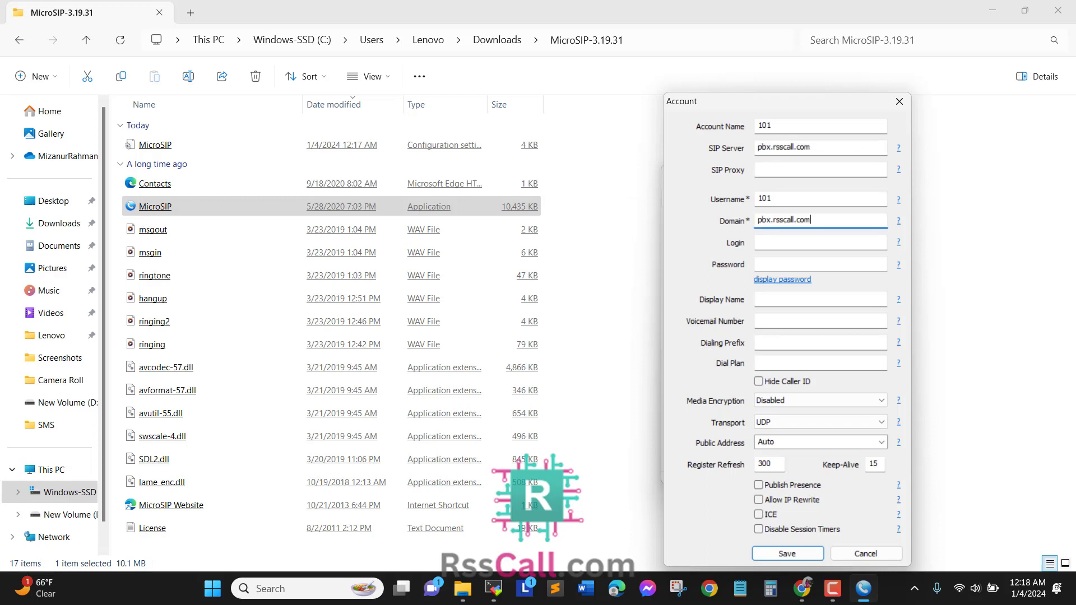
pyautogui.press('Tab')
pyautogui.press('Tab')
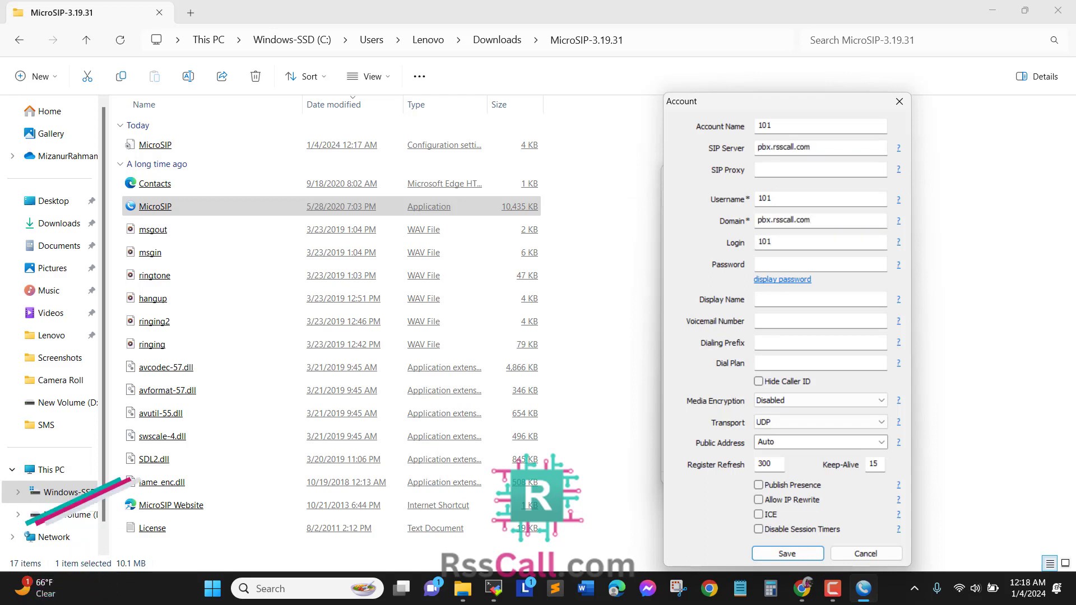
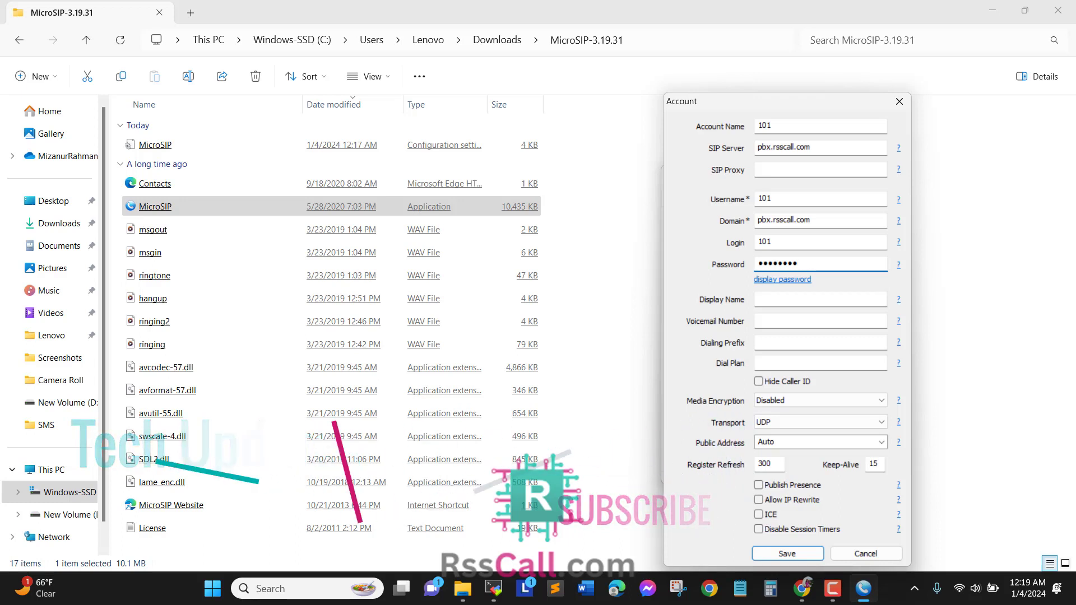
pyautogui.click(820, 298)
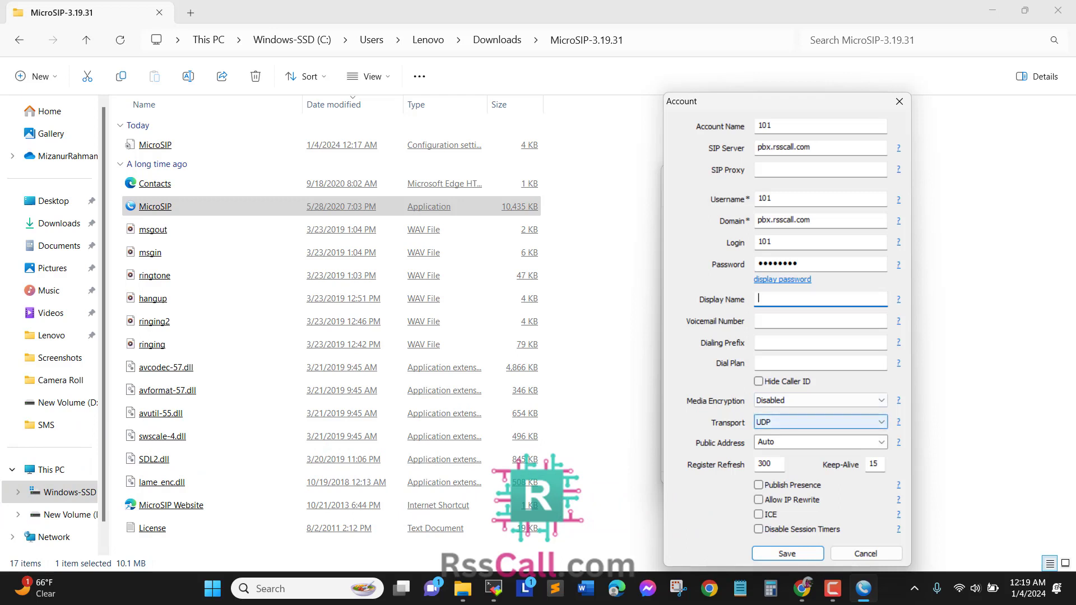
# - Set account 101's transport to UDP+TCP and save the account
pyautogui.click(818, 422)
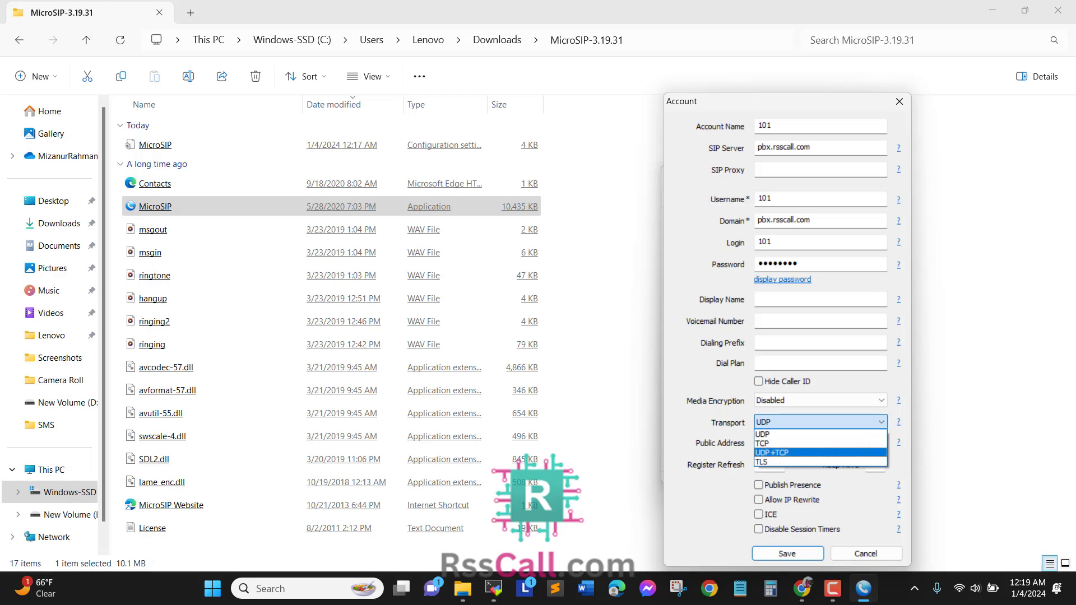
pyautogui.click(784, 453)
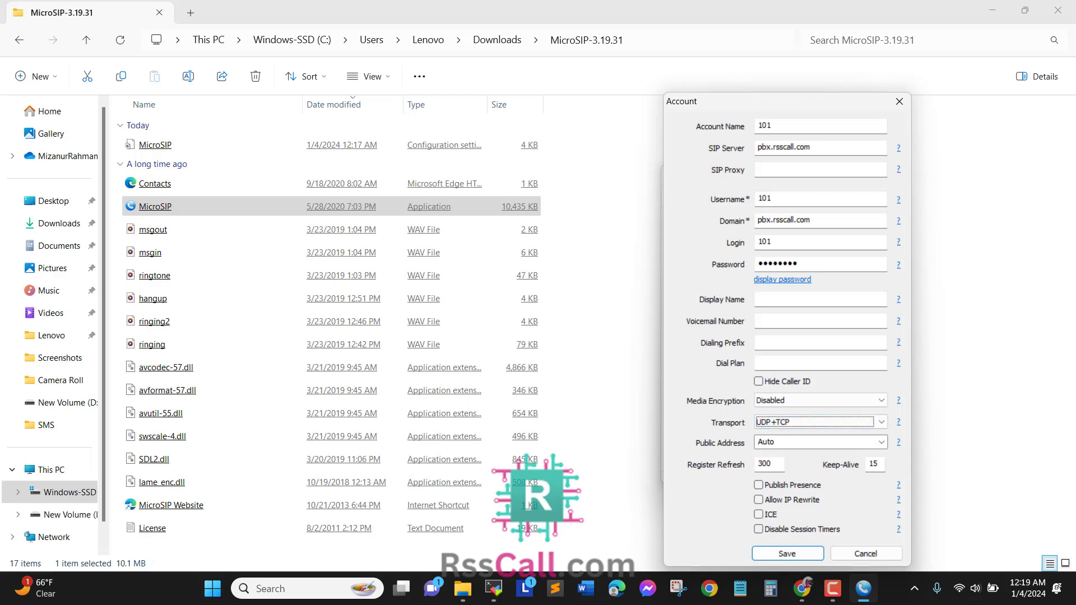
pyautogui.click(812, 422)
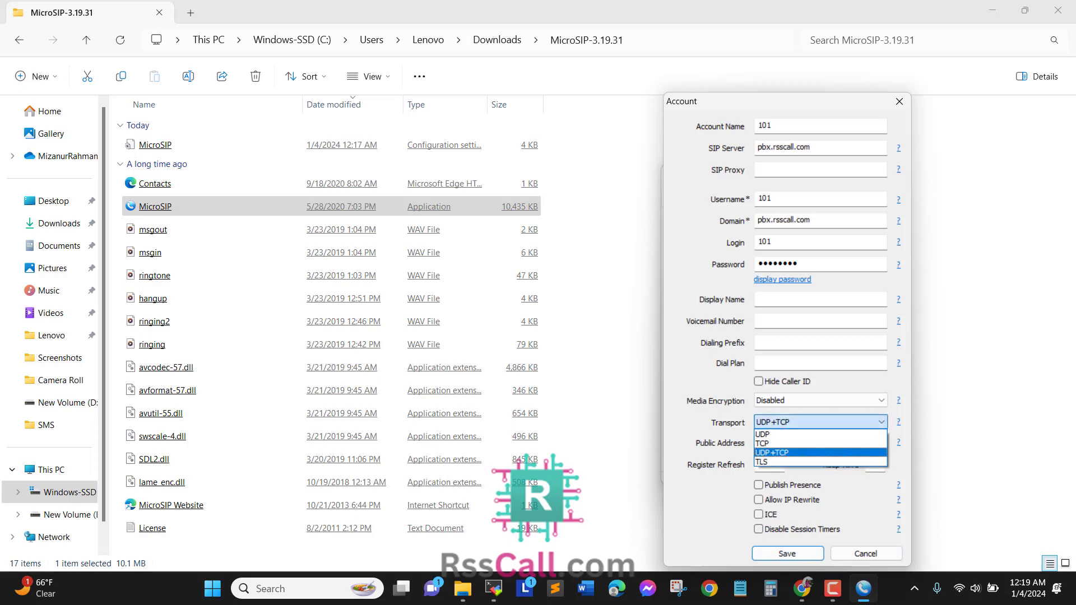
pyautogui.click(806, 452)
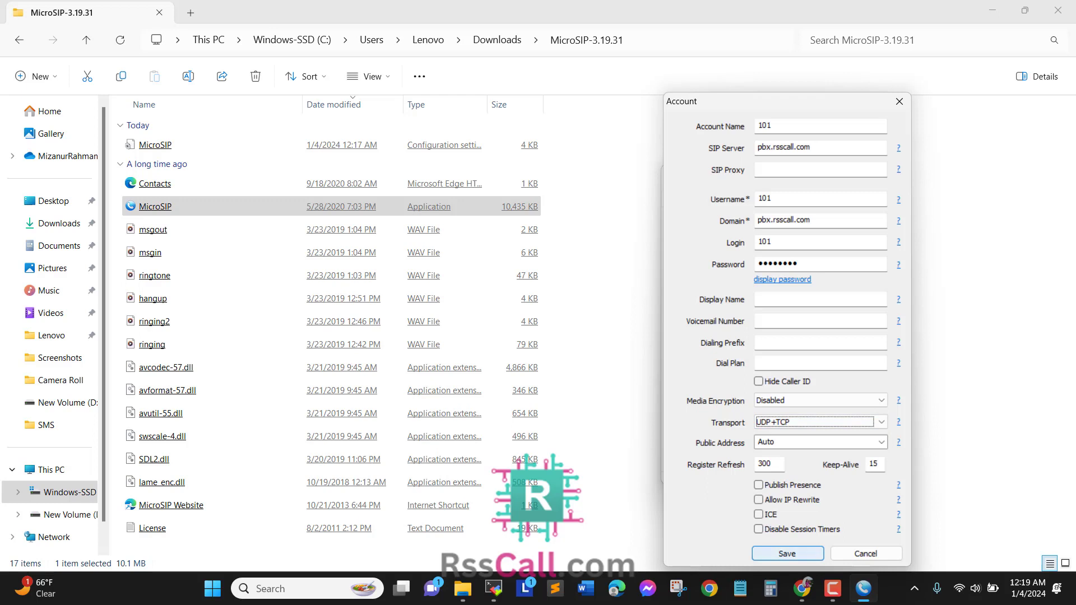
pyautogui.click(787, 554)
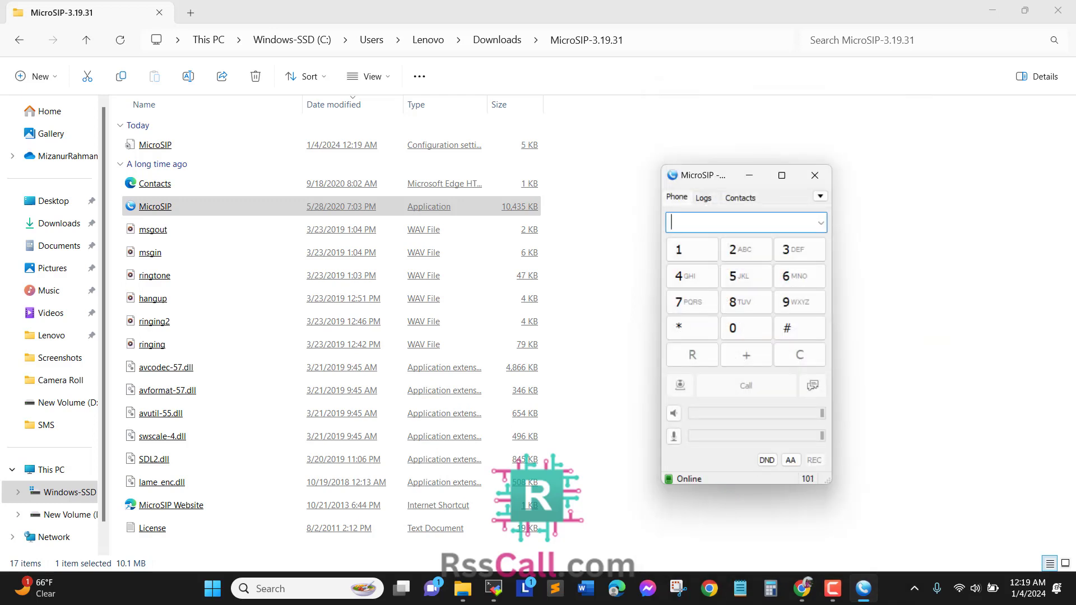
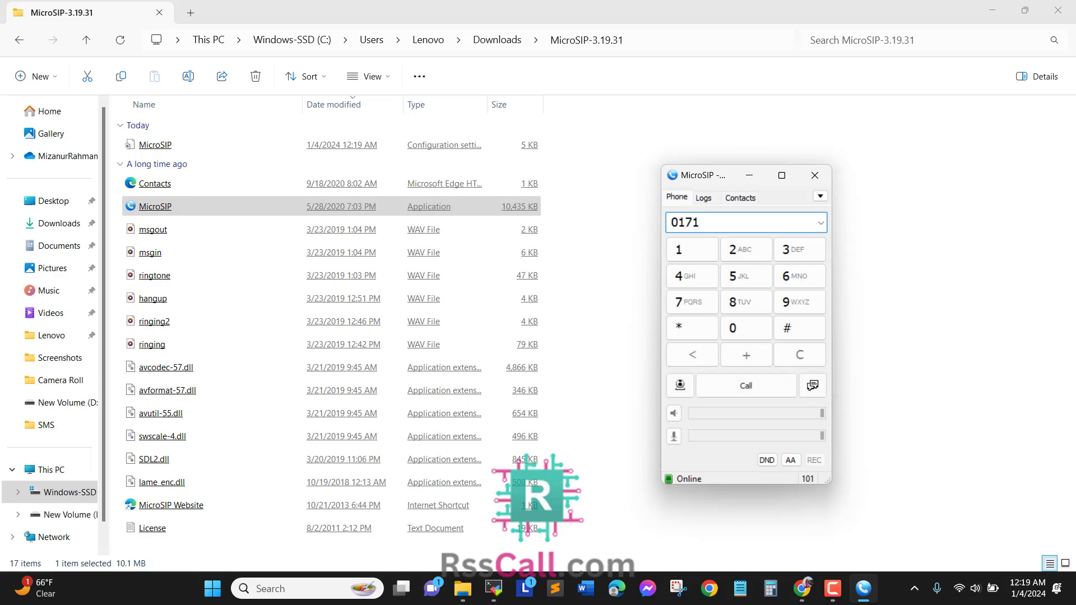
# - Place a test call to the mobile number, hang up, then minimize the dialer
pyautogui.click(746, 386)
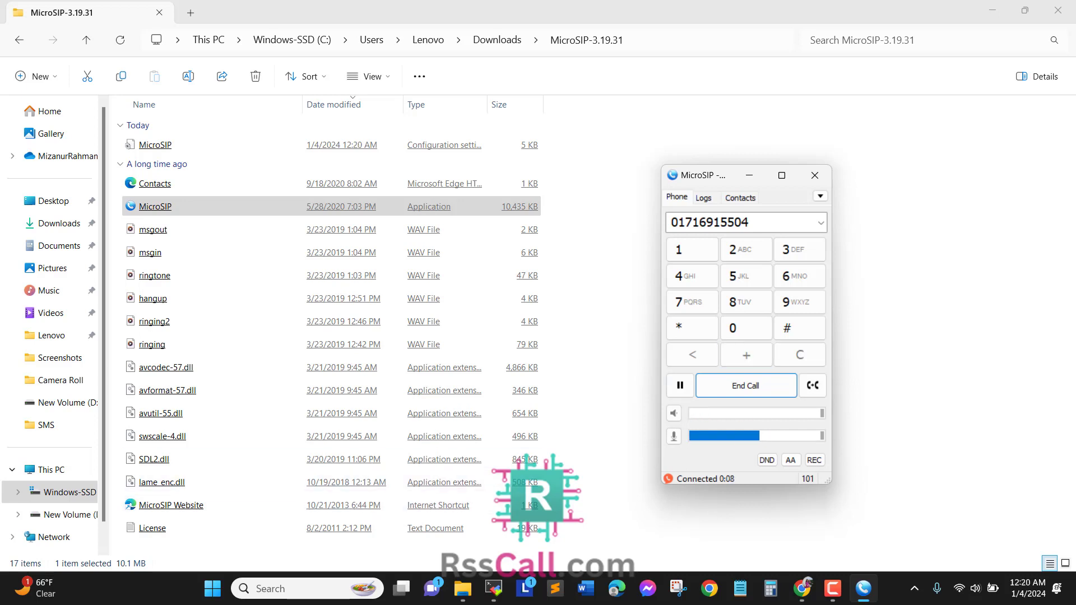
pyautogui.click(745, 385)
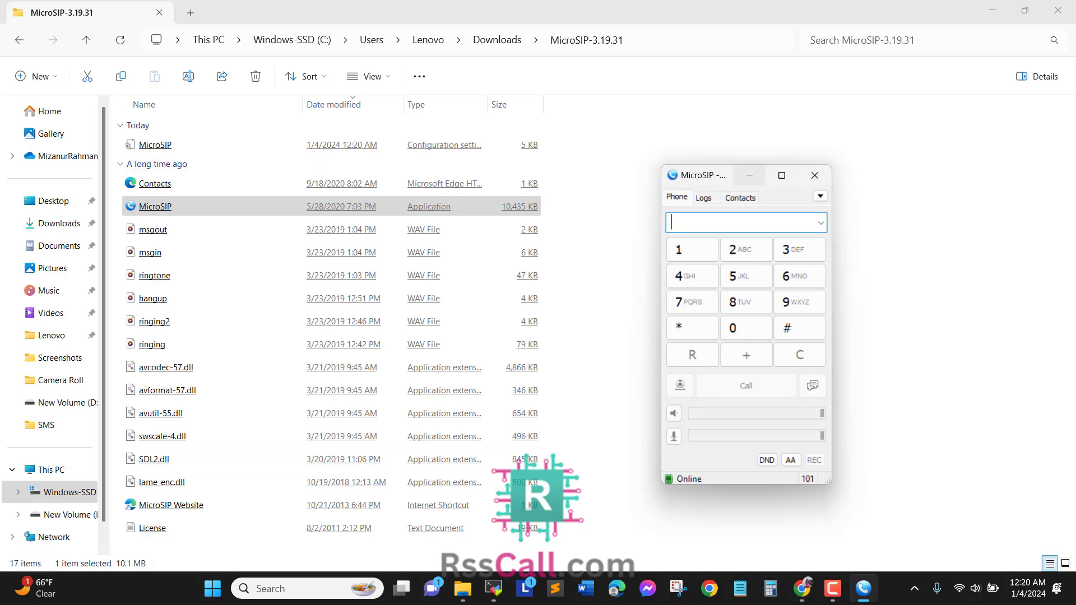
pyautogui.click(749, 175)
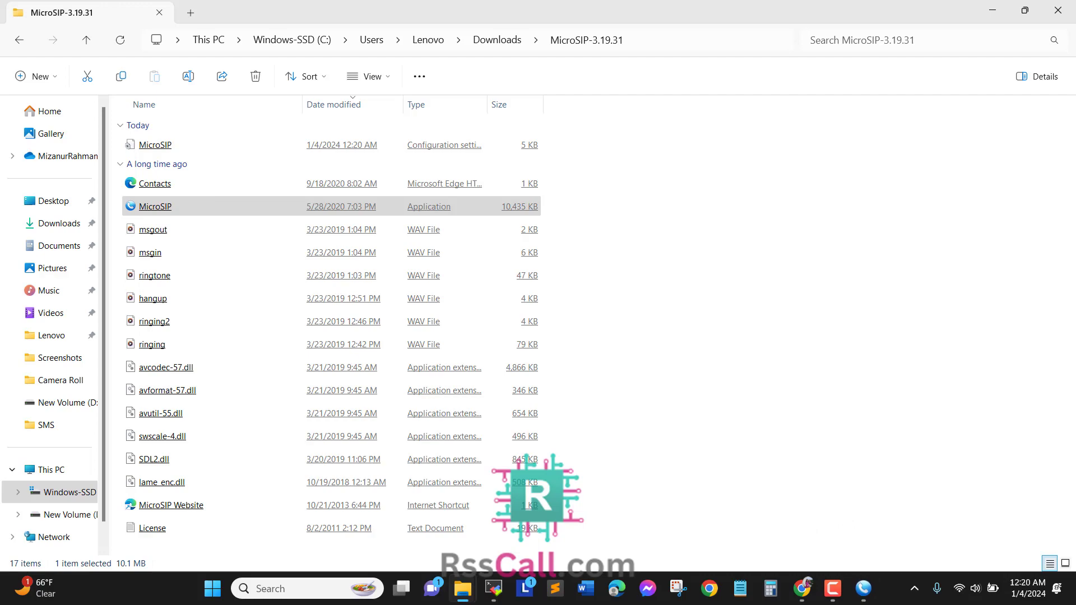